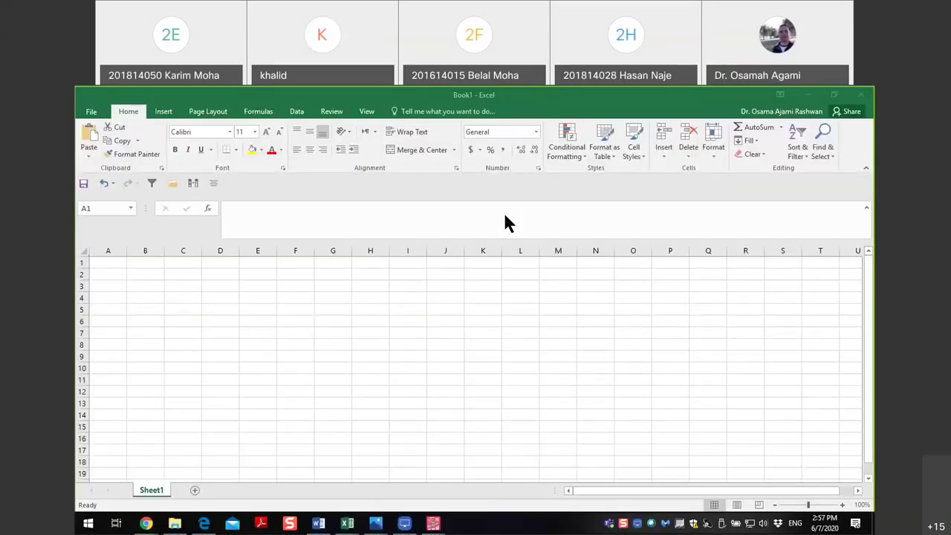
# - Check the Excel add-ins list for Analysis ToolPak, Analysis ToolPak - VBA and Solver Add-in, and accept the selection
pyautogui.click(408, 178)
pyautogui.rightClick(428, 160)
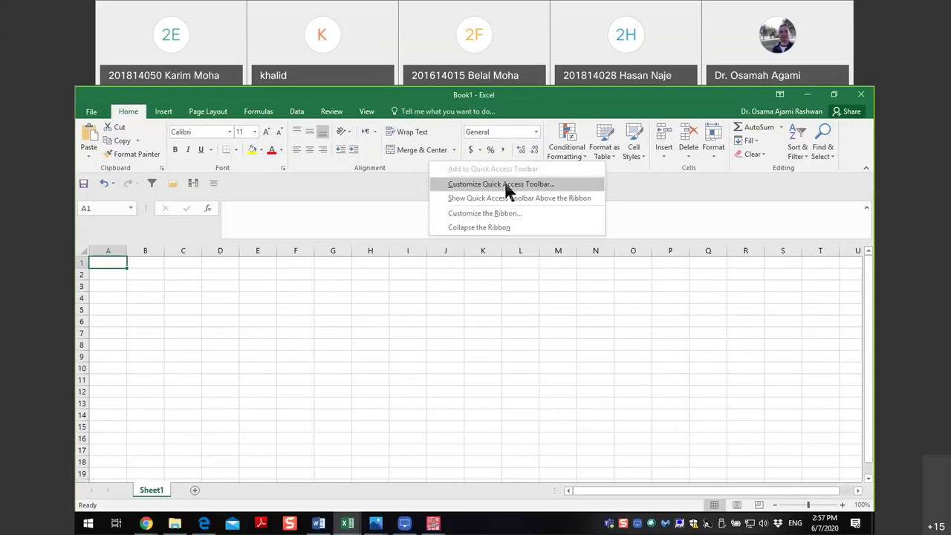
pyautogui.click(550, 184)
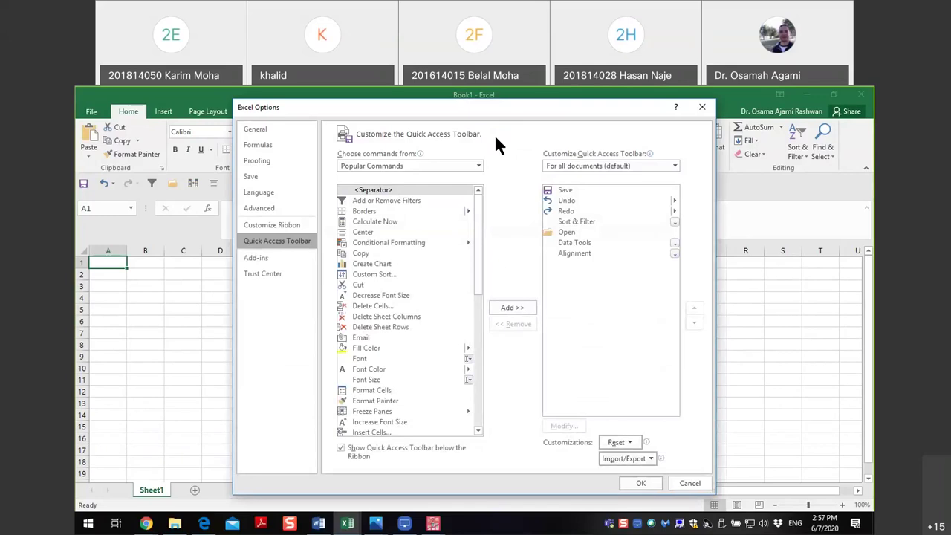
pyautogui.click(278, 258)
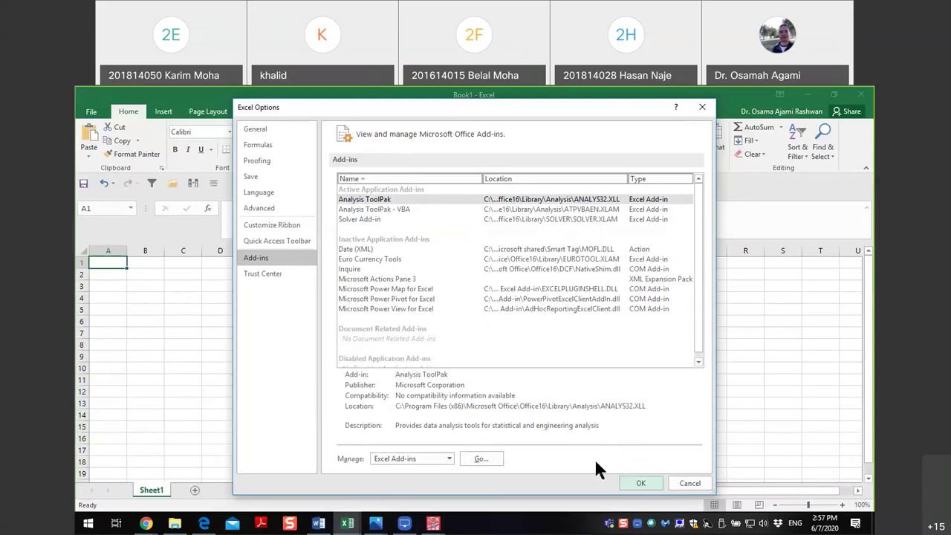
pyautogui.click(481, 459)
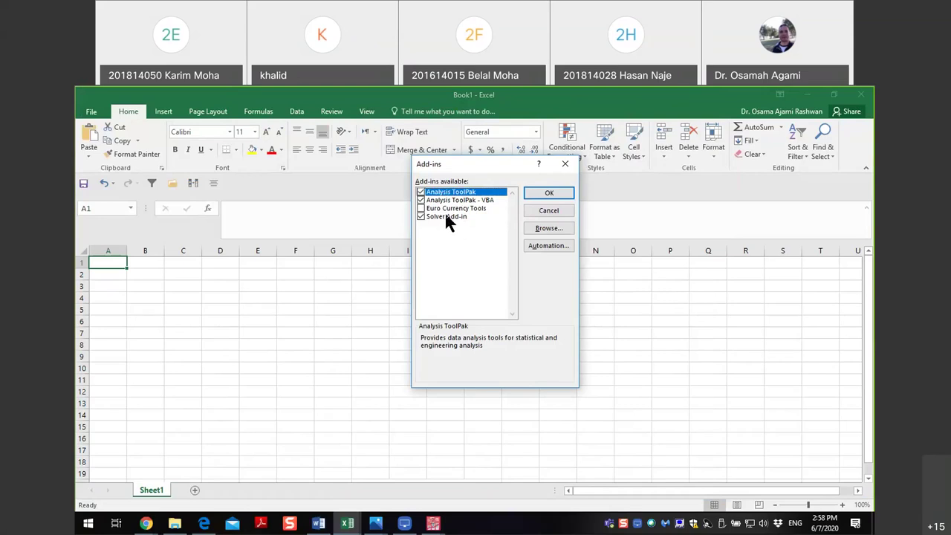
pyautogui.click(541, 195)
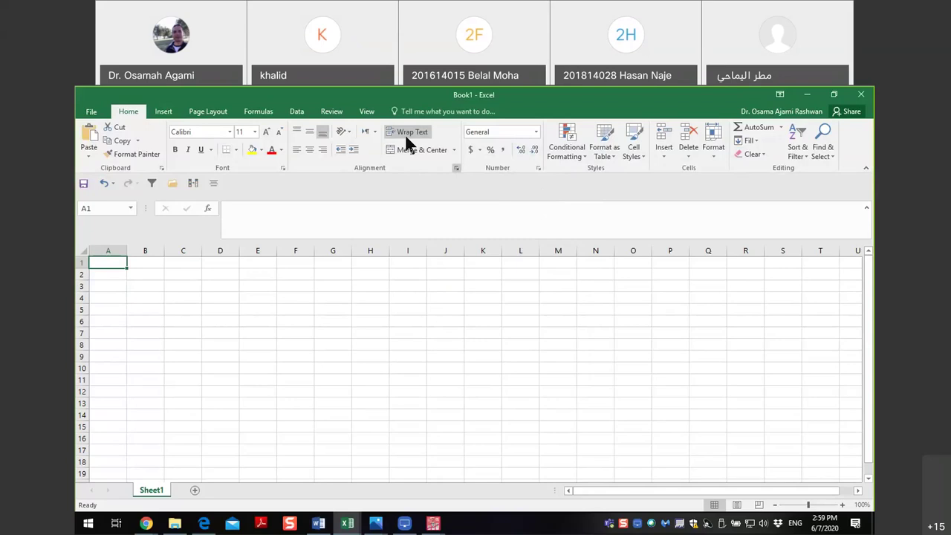
pyautogui.click(297, 112)
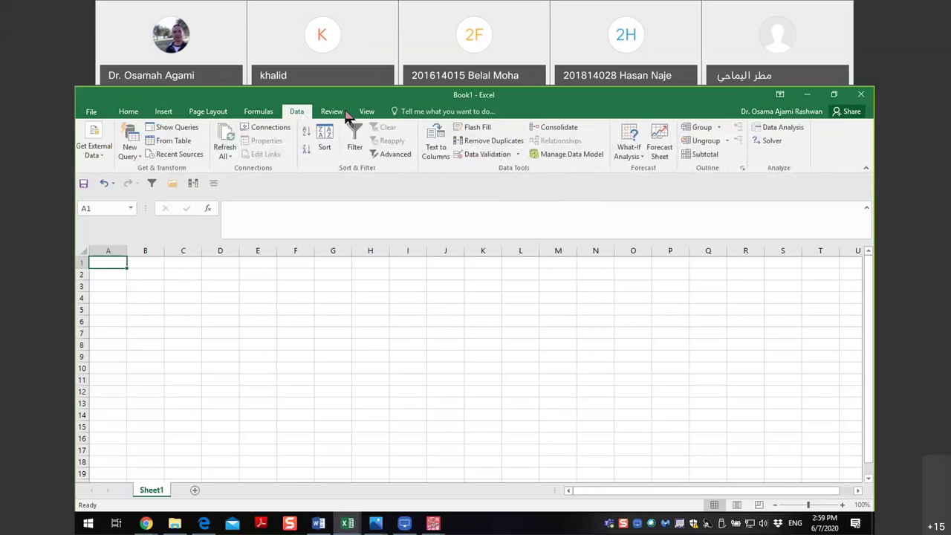
pyautogui.click(773, 133)
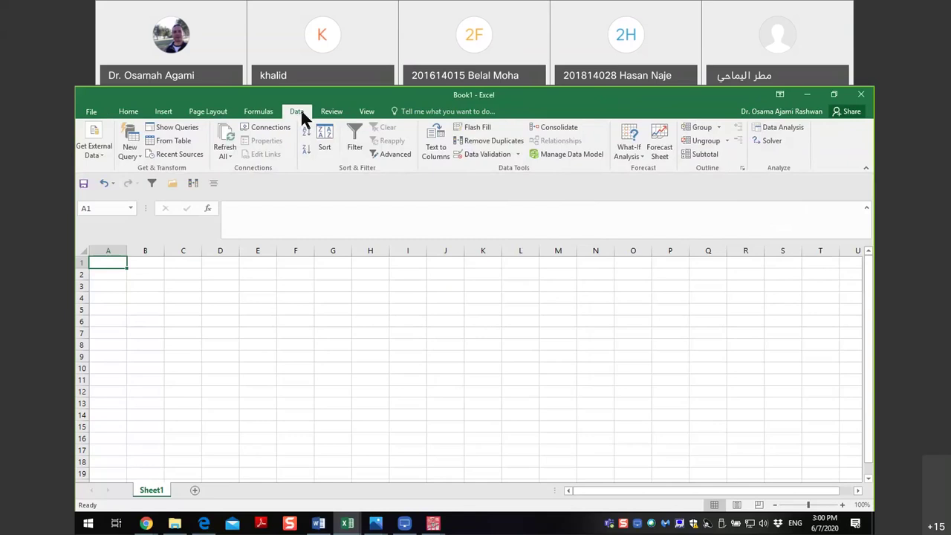
pyautogui.click(771, 127)
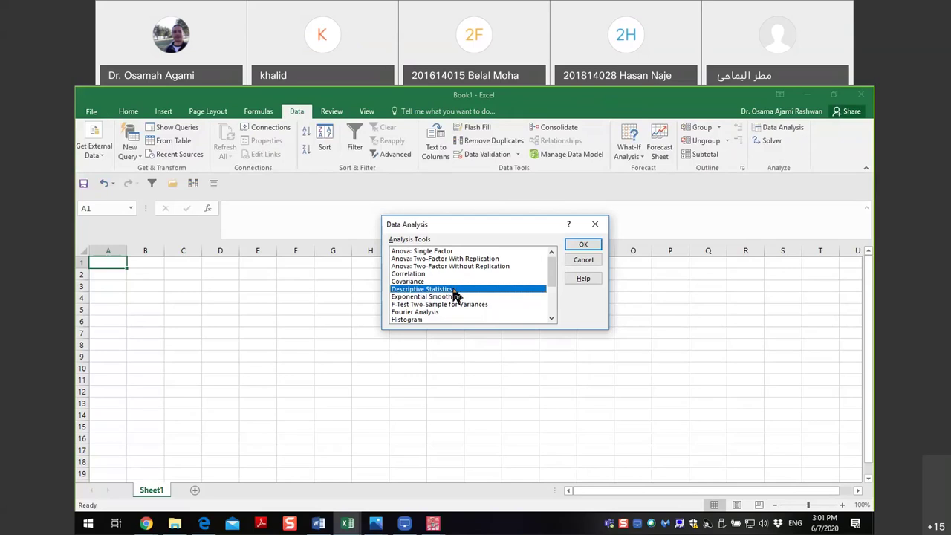
pyautogui.click(585, 246)
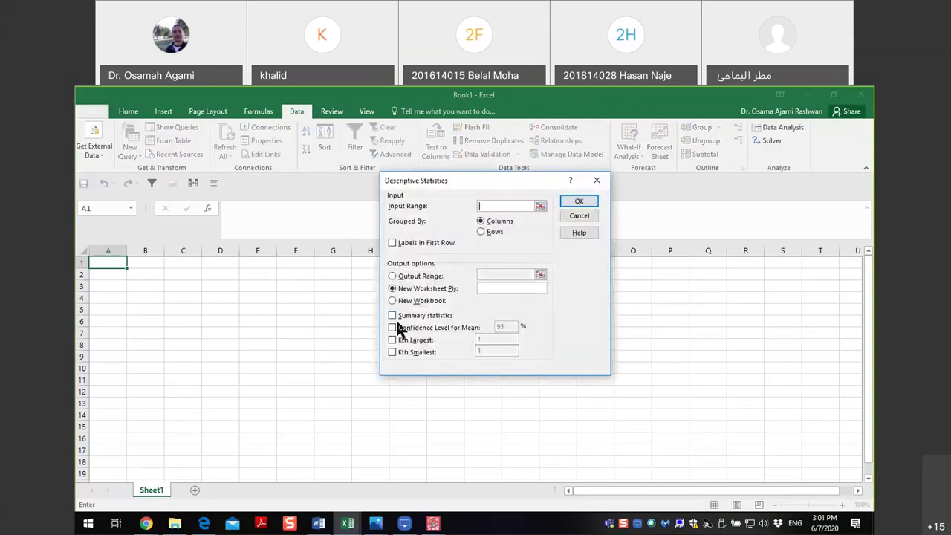
pyautogui.click(397, 318)
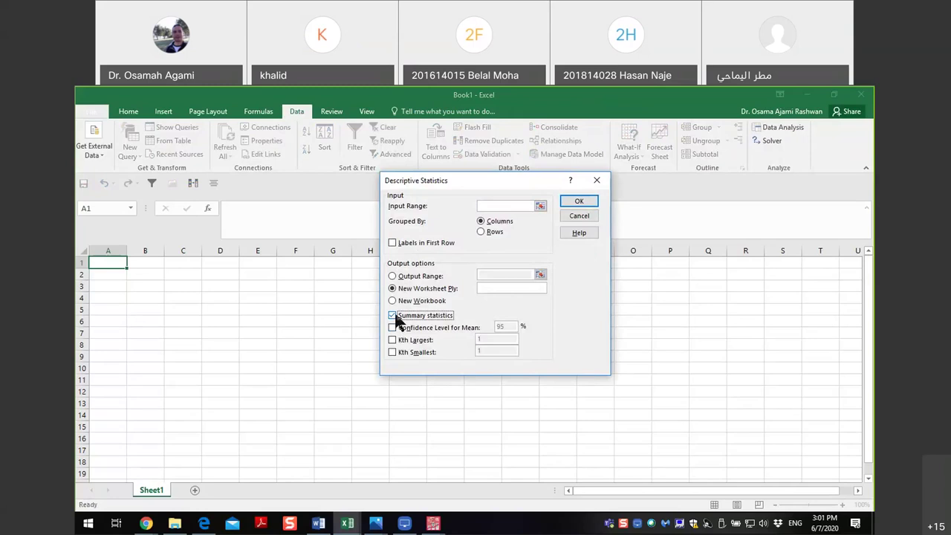
pyautogui.click(510, 206)
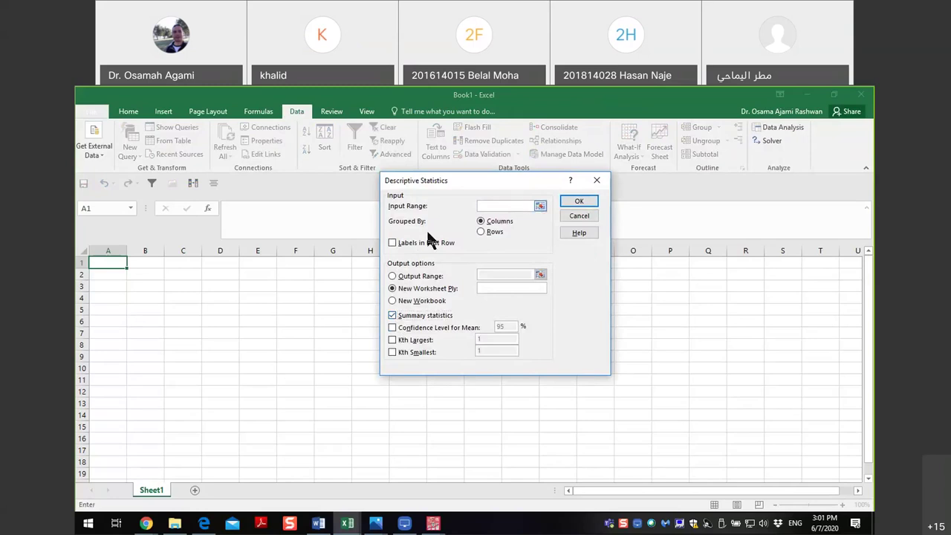
pyautogui.click(220, 281)
pyautogui.write('445A$24456')
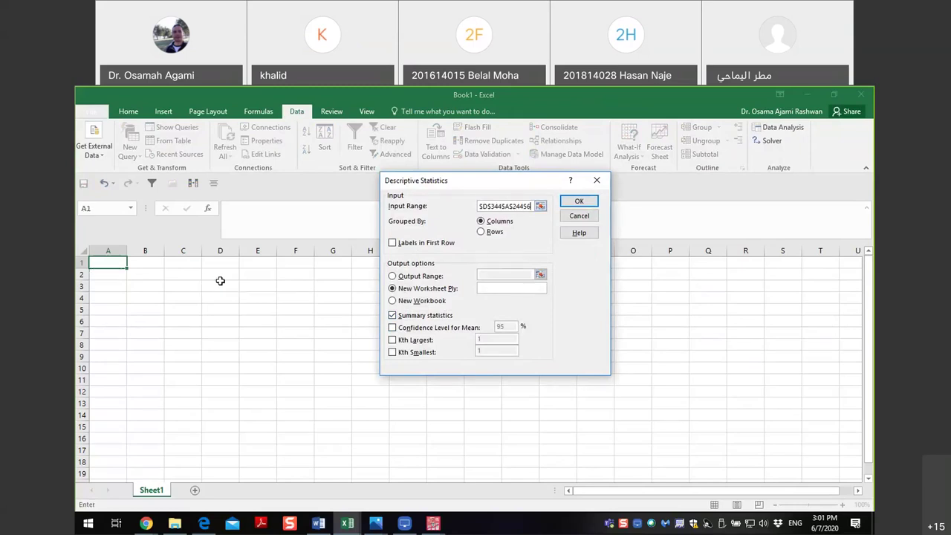
pyautogui.click(220, 281)
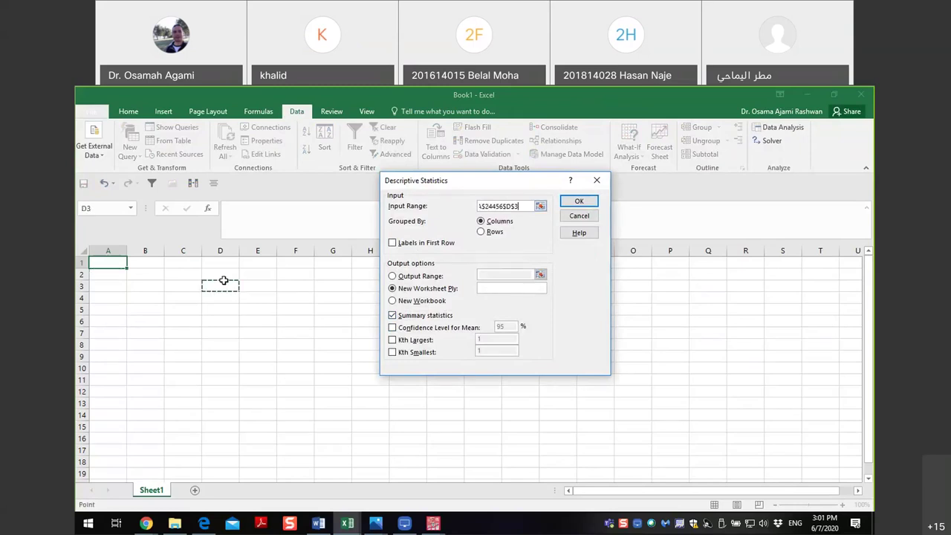
pyautogui.click(571, 217)
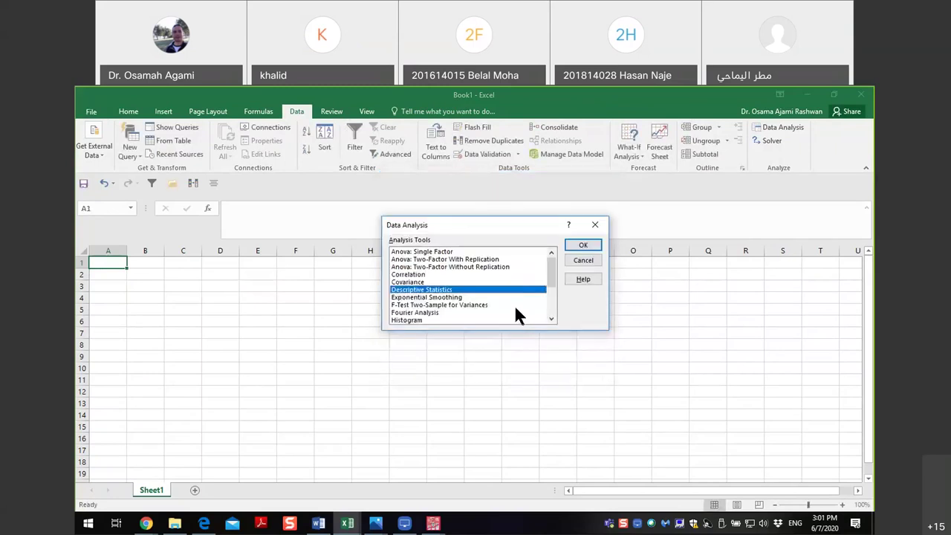
pyautogui.click(581, 260)
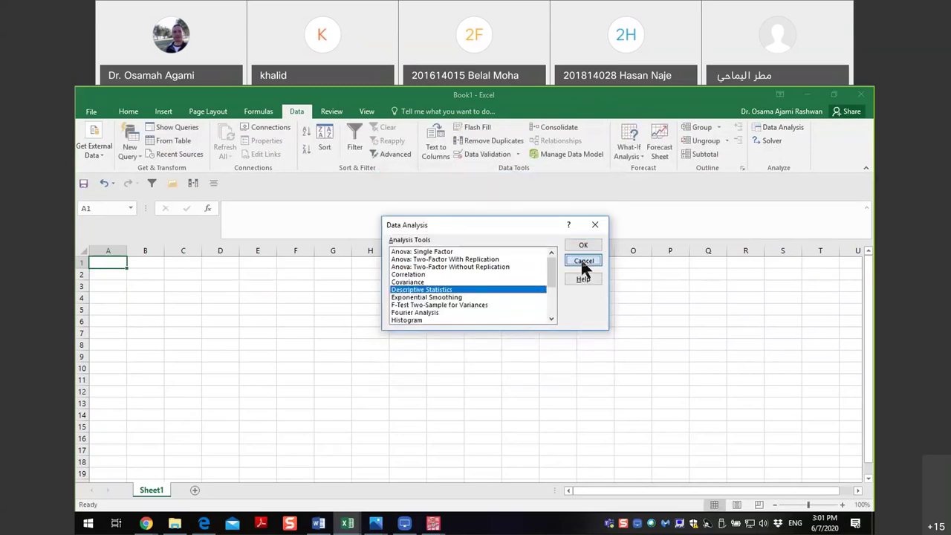
# - Enter the values 253, 334, 56 and 78 in cells E2 to E5
pyautogui.click(263, 276)
pyautogui.write('253')
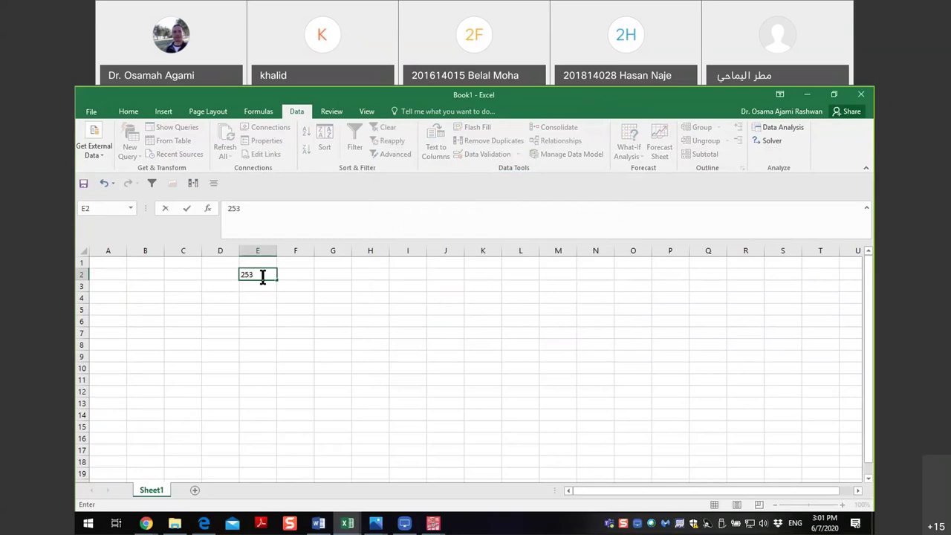
pyautogui.press('Return')
pyautogui.write('334')
pyautogui.press('Return')
pyautogui.write('56')
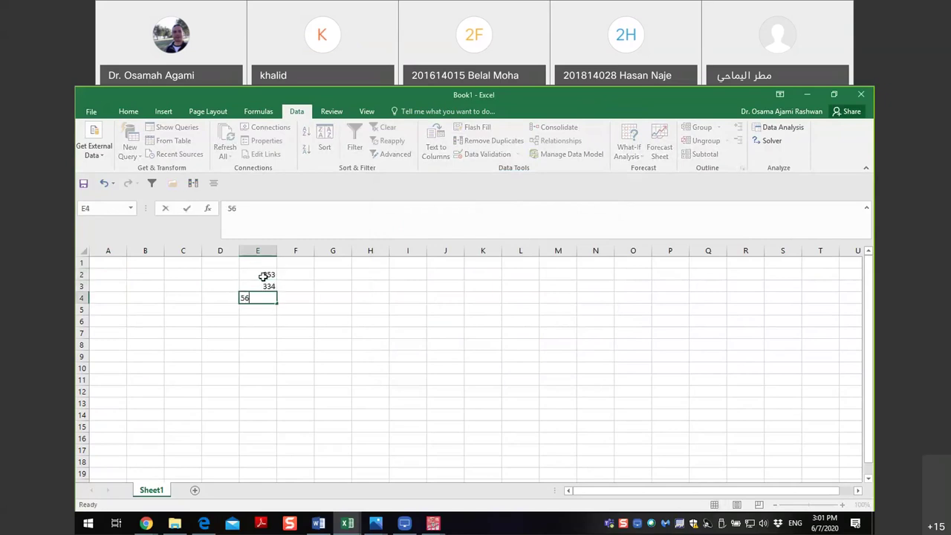
pyautogui.press('Return')
pyautogui.write('78')
pyautogui.press('Return')
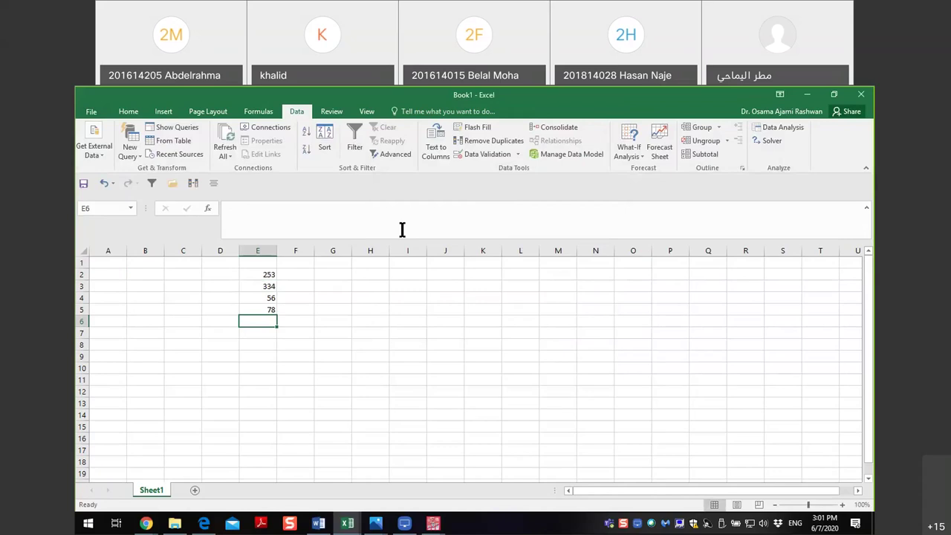
# - Set up a Descriptive Statistics analysis with input range E2:E5 and the output range starting at cell O3
pyautogui.click(775, 130)
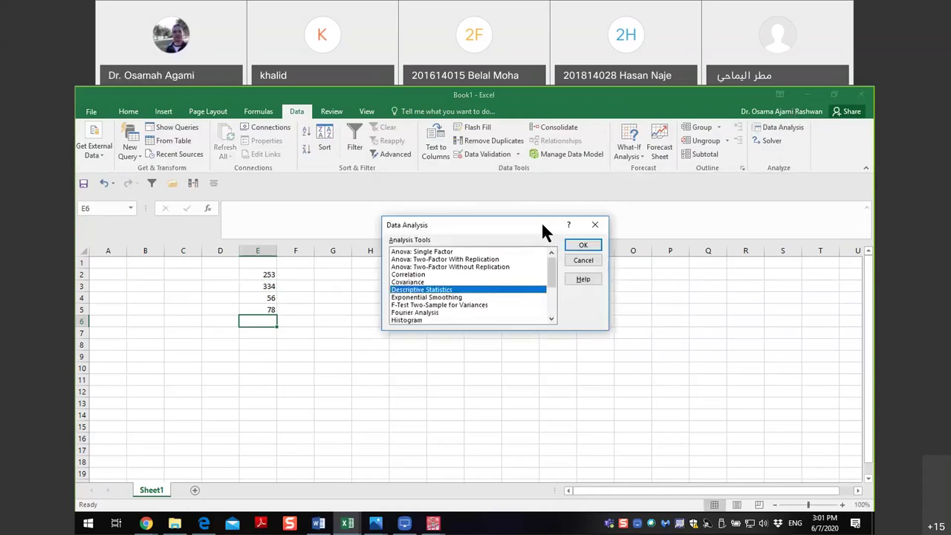
pyautogui.click(587, 249)
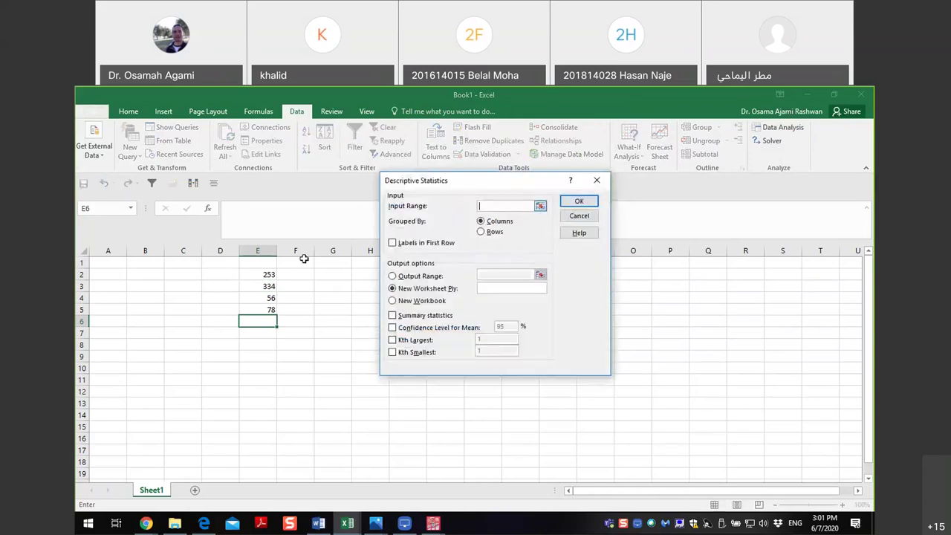
pyautogui.click(263, 275)
pyautogui.moveTo(262, 275); pyautogui.dragTo(267, 310)
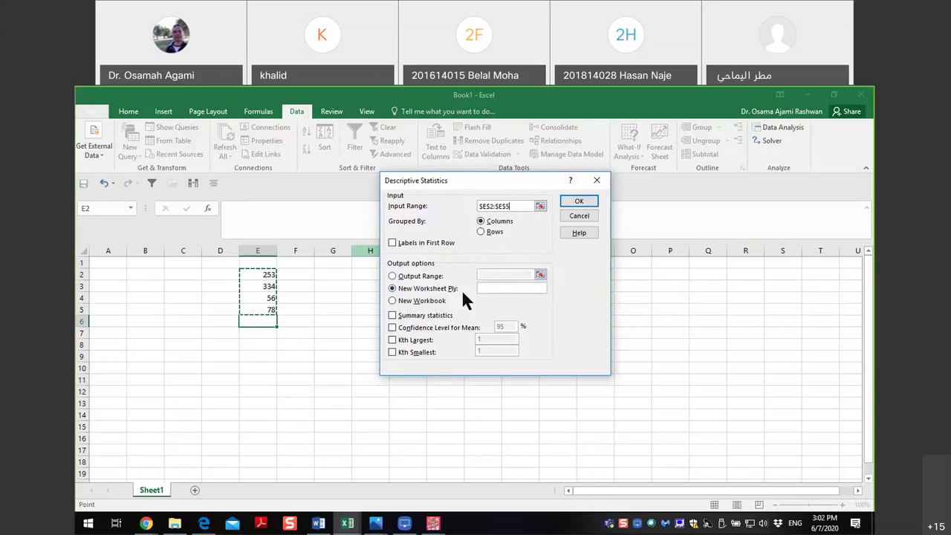
pyautogui.click(394, 276)
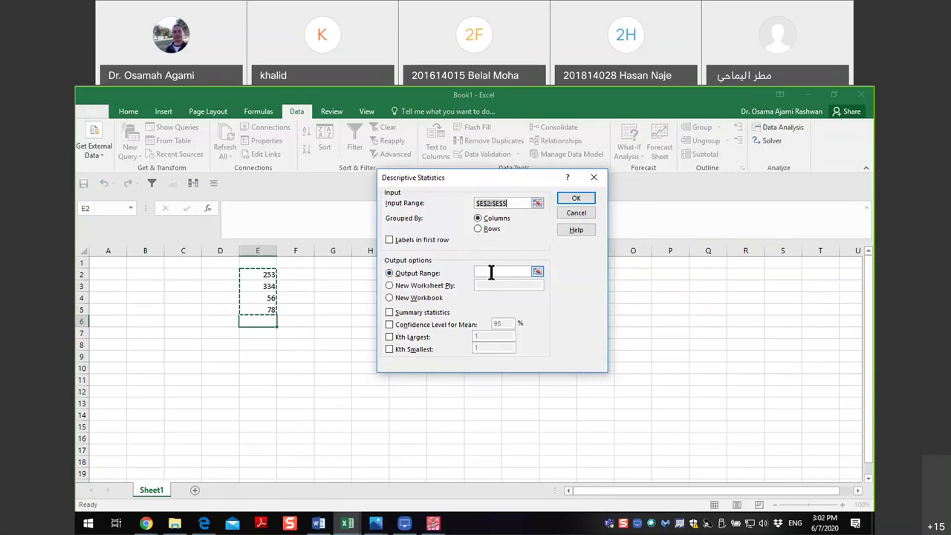
pyautogui.click(491, 272)
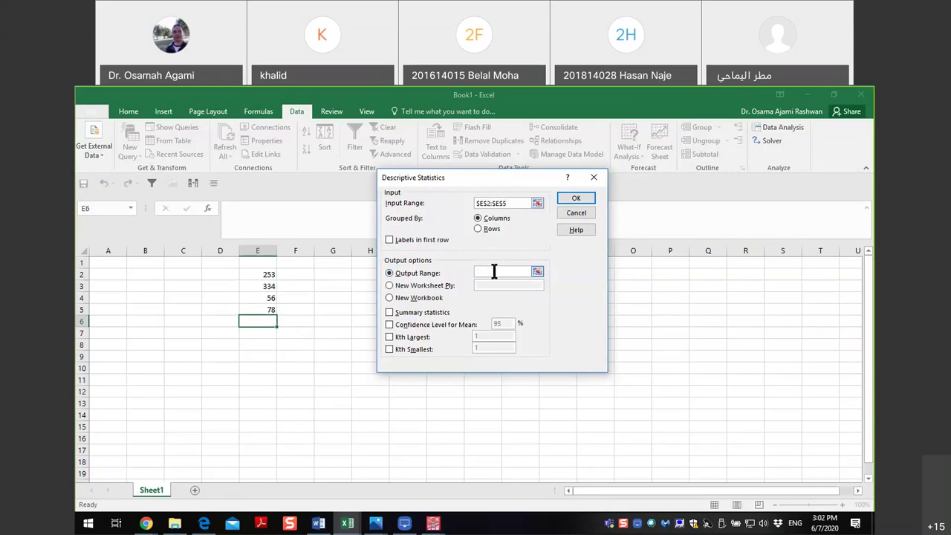
pyautogui.click(638, 282)
pyautogui.click(578, 198)
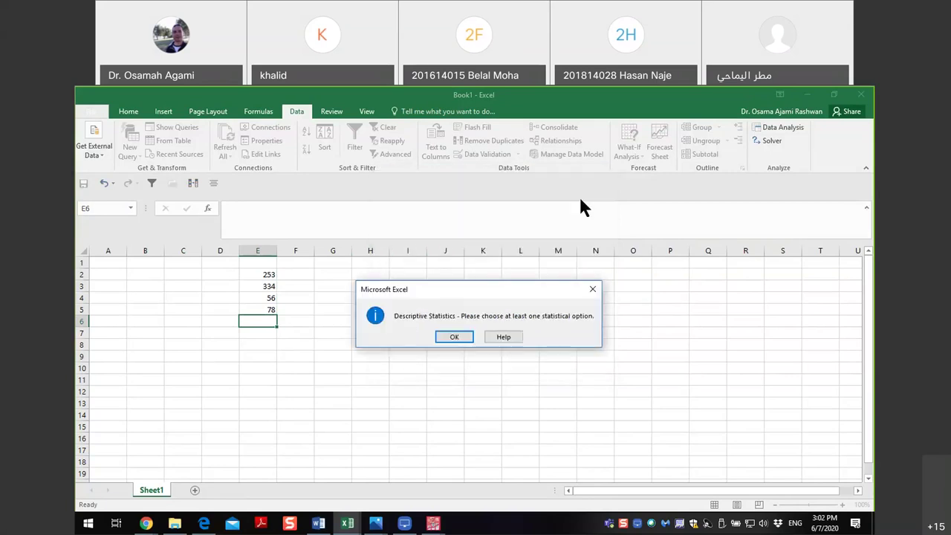
# - Generate the summary statistics for the data and autofit columns O and P to the results
pyautogui.click(466, 340)
pyautogui.click(389, 313)
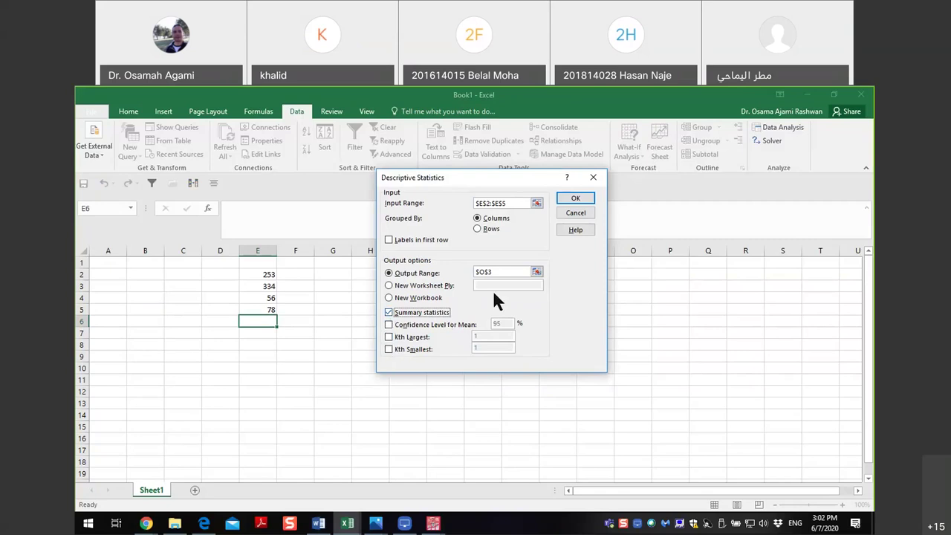
pyautogui.click(568, 199)
pyautogui.doubleClick(651, 250)
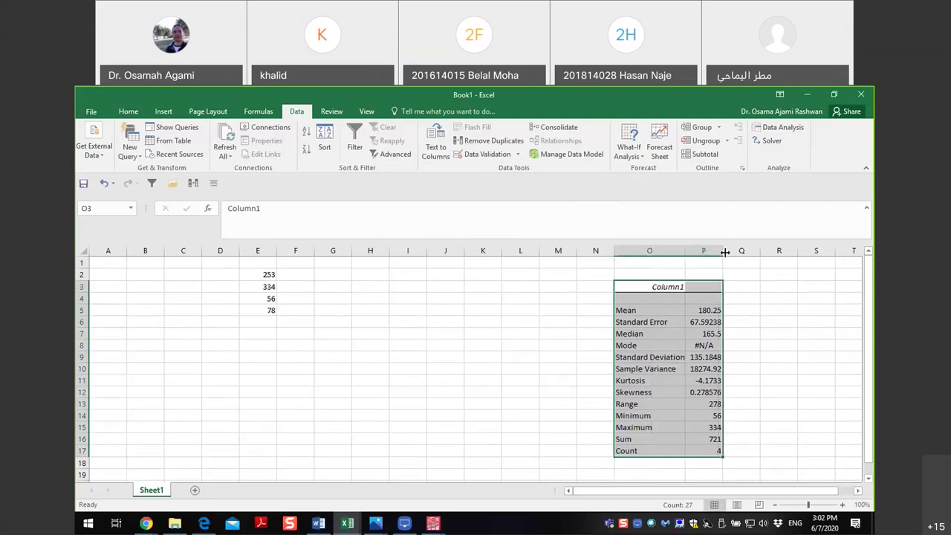
pyautogui.doubleClick(725, 252)
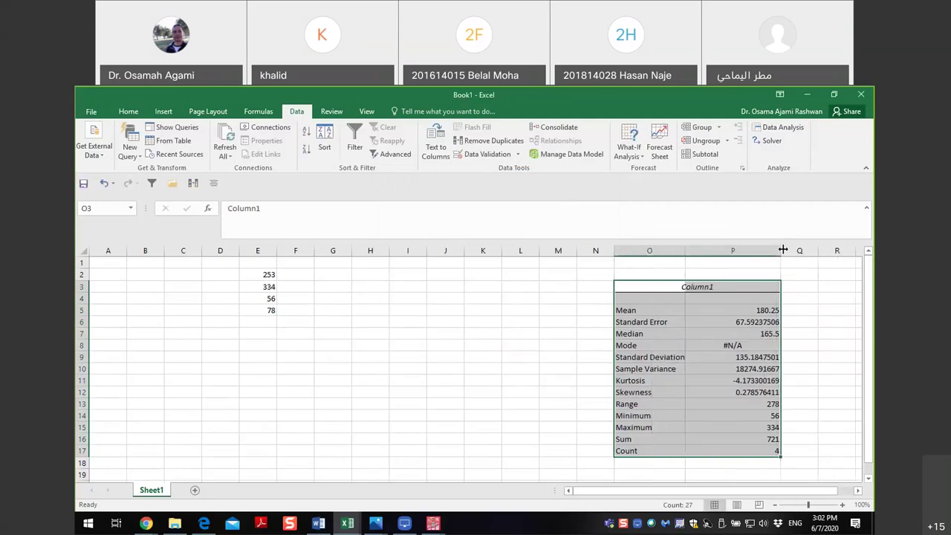